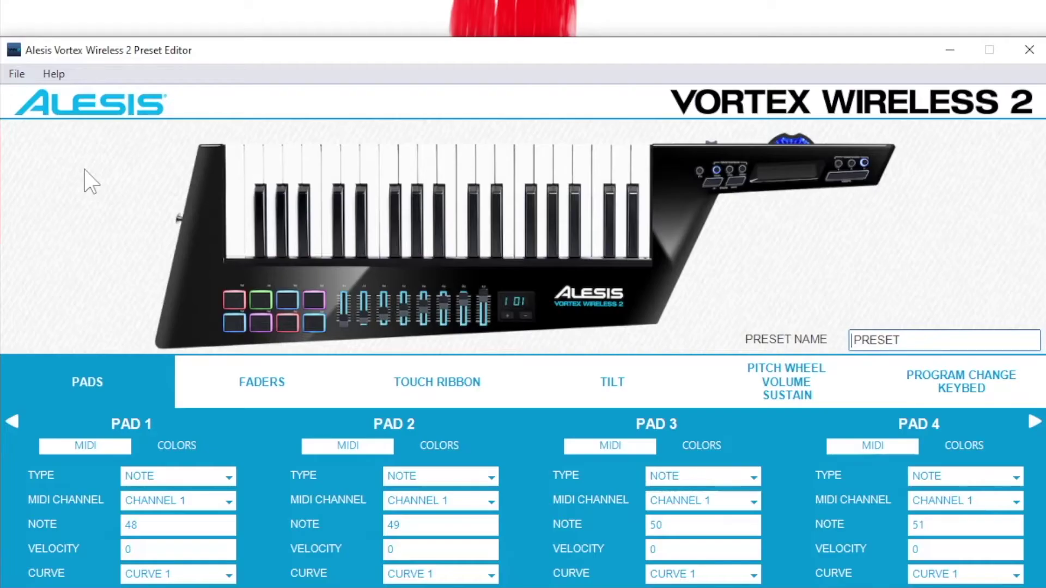
Step: Set pads 1 and 2 to CC Momentary, changing pad 1's release to 127 and clearing pad 2's release
left_click(229, 477)
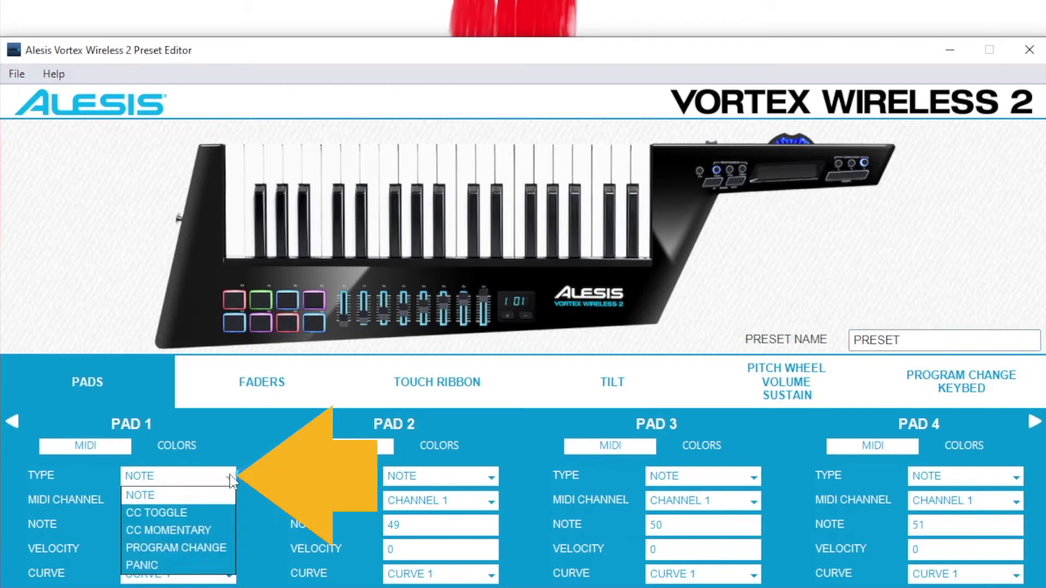
left_click(210, 528)
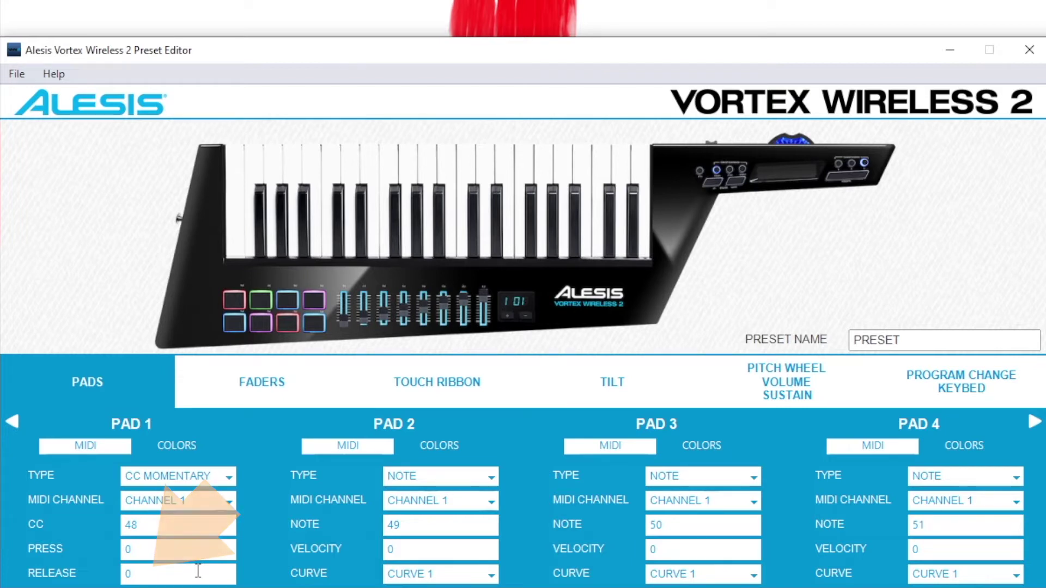
key("BackSpace")
type("12")
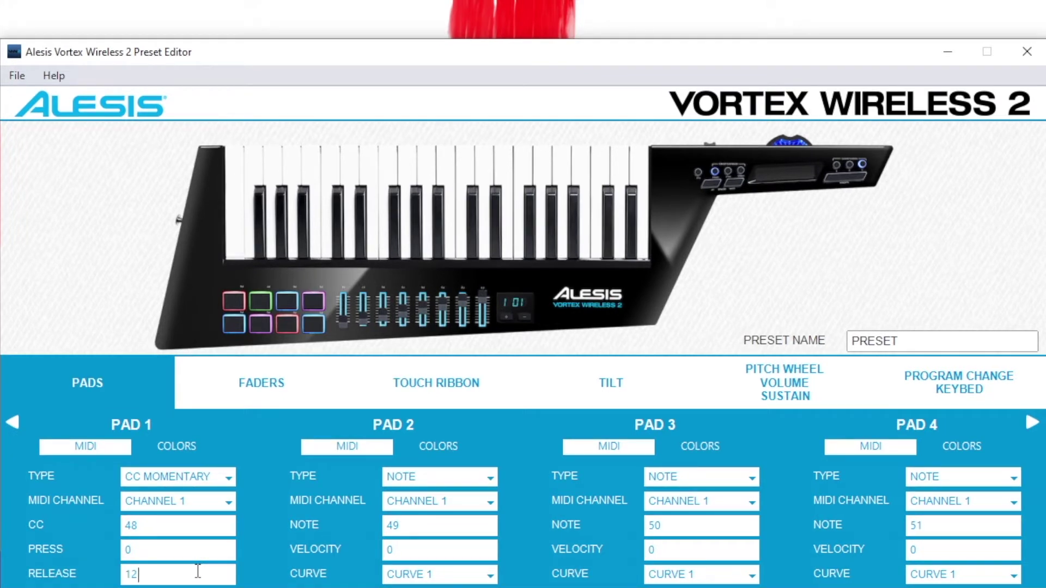
type("7")
left_click(489, 479)
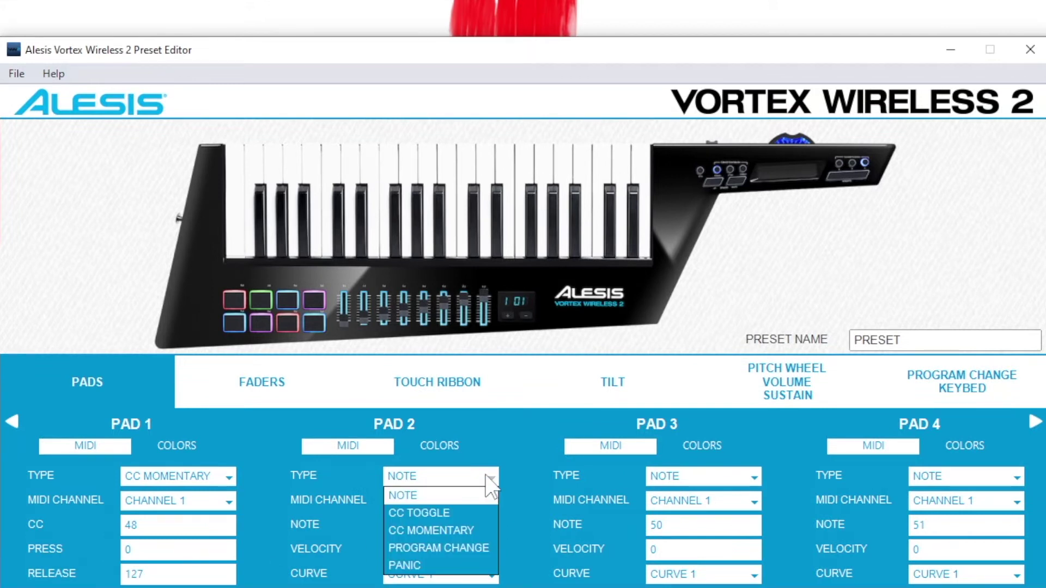
left_click(483, 529)
left_click(450, 576)
key("BackSpace")
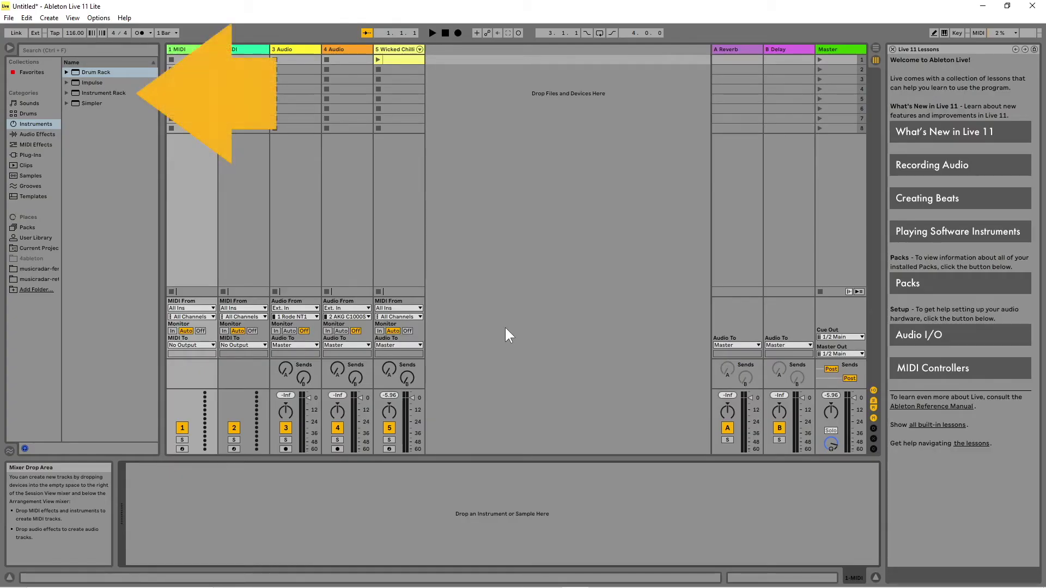
Step: Load the Snow Peaks Arp preset from Instrument Rack > Synth Rhythmic onto track 1
left_click(66, 93)
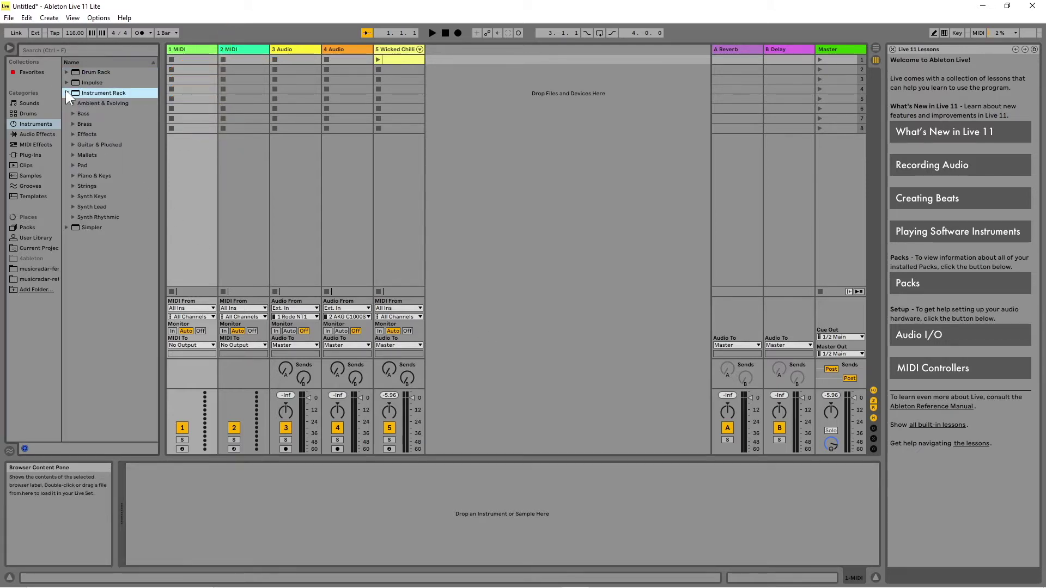
left_click(73, 216)
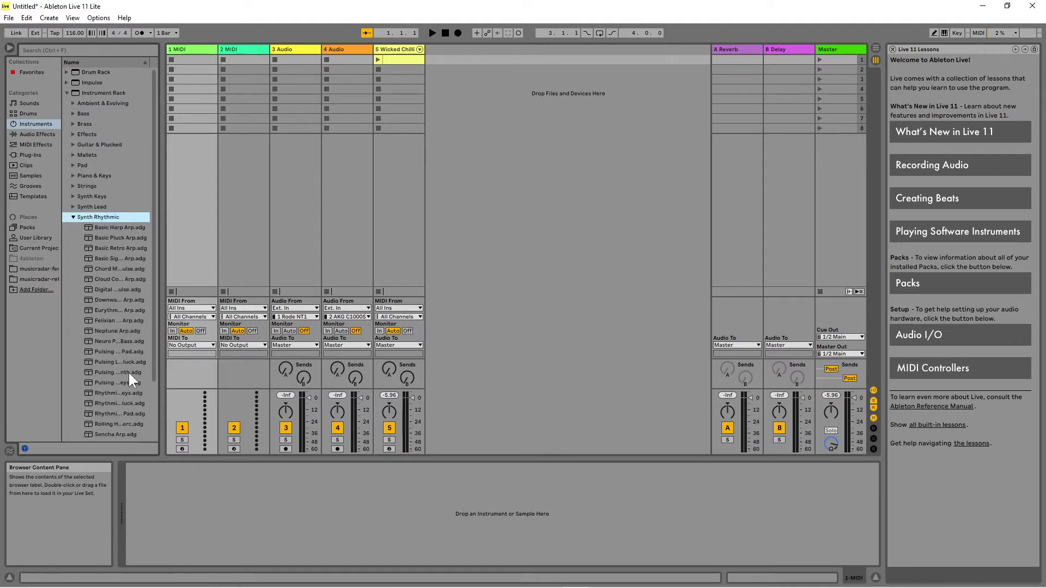
scroll(154, 403, "down", 3)
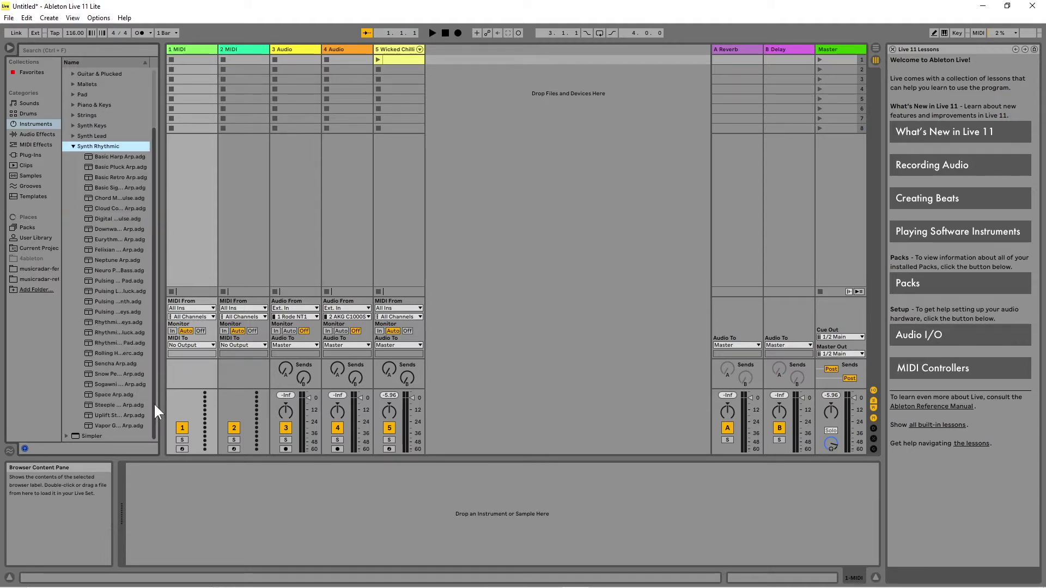
left_click(103, 374)
left_click_drag(87, 374, 178, 171)
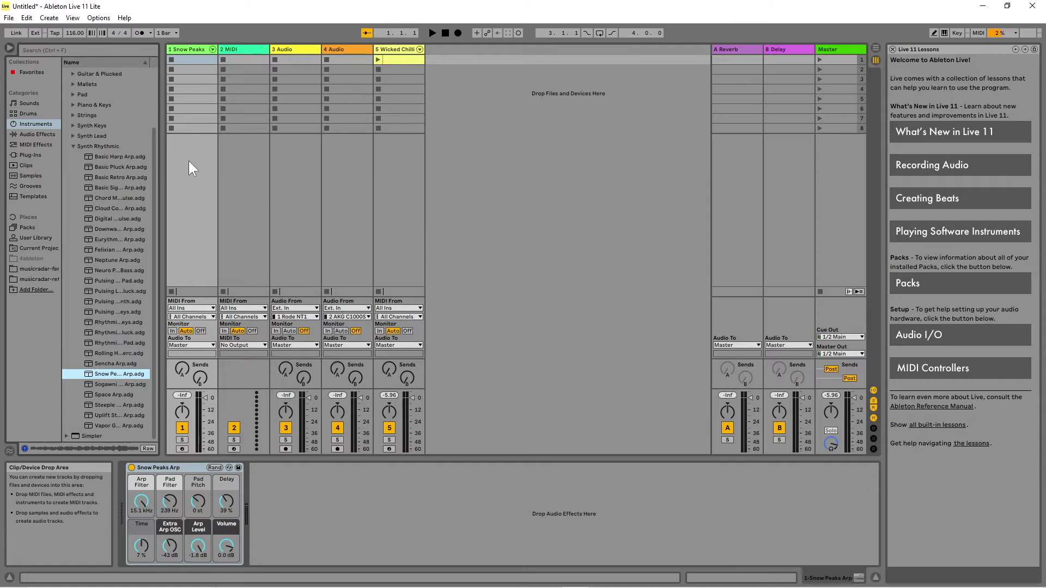
Step: Load the Wave Evolve Pad preset from Ambient & Evolving onto track 2
left_click(74, 146)
left_click(74, 104)
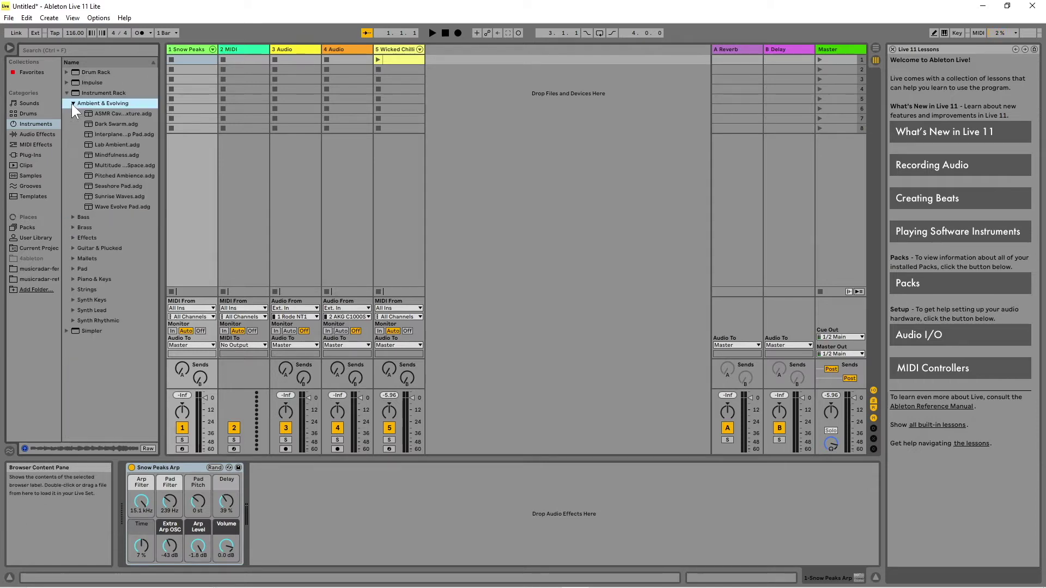
left_click_drag(98, 208, 147, 214)
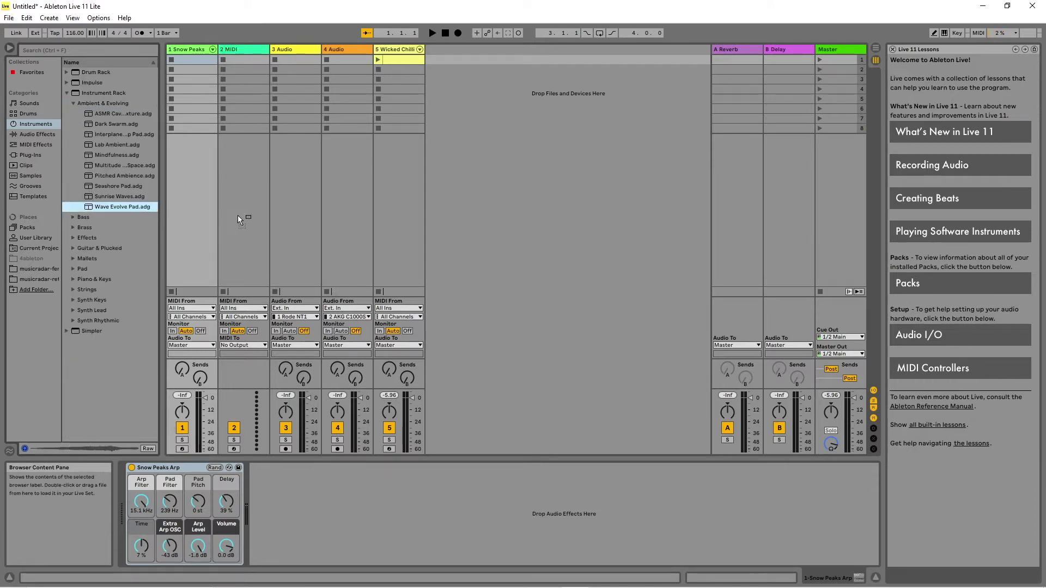
left_click_drag(238, 217, 238, 215)
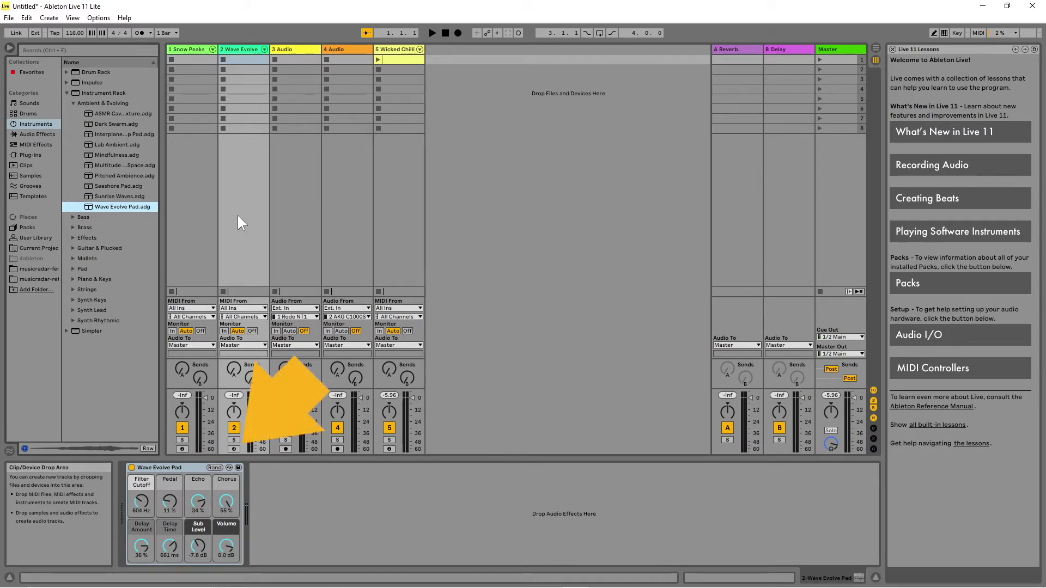
Step: Check Arm Exclusive in track 2's Arm button context menu
right_click(235, 450)
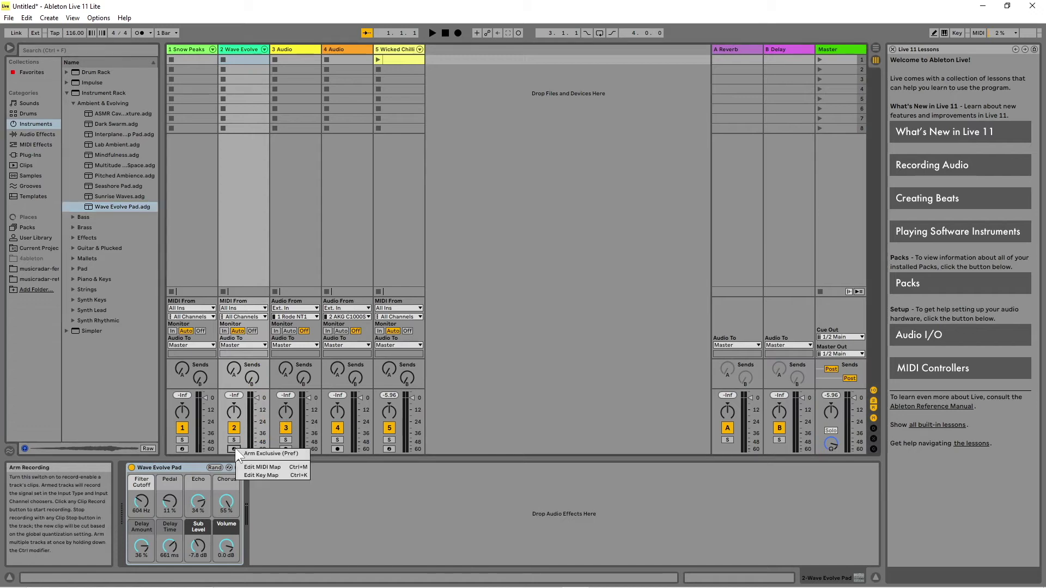
left_click(265, 453)
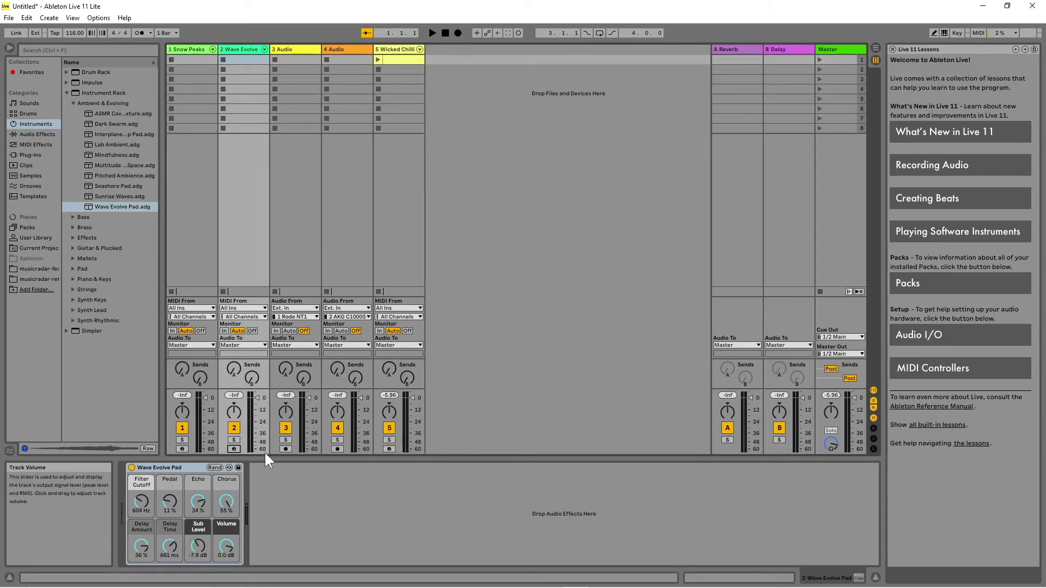
right_click(237, 450)
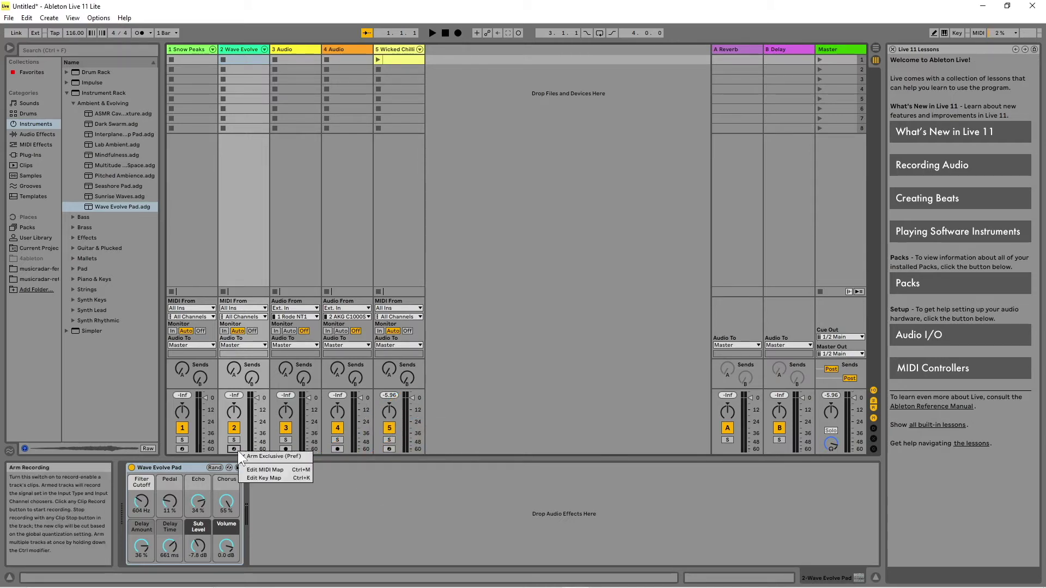
left_click(325, 472)
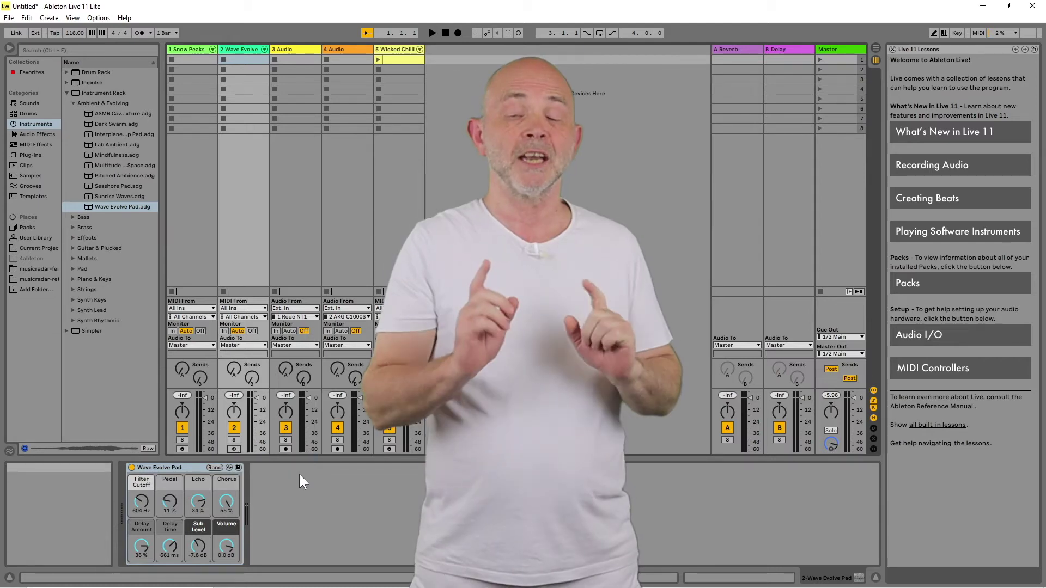
Step: Arm Wave Evolve, then Snow Peaks, then Wave Evolve again to confirm exclusive arming
left_click(231, 451)
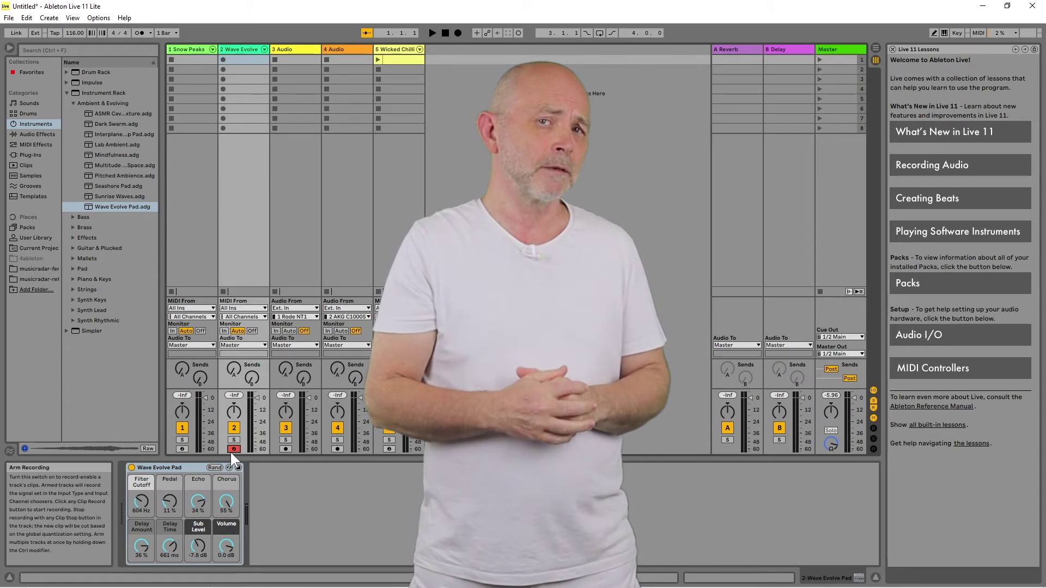
left_click(178, 450)
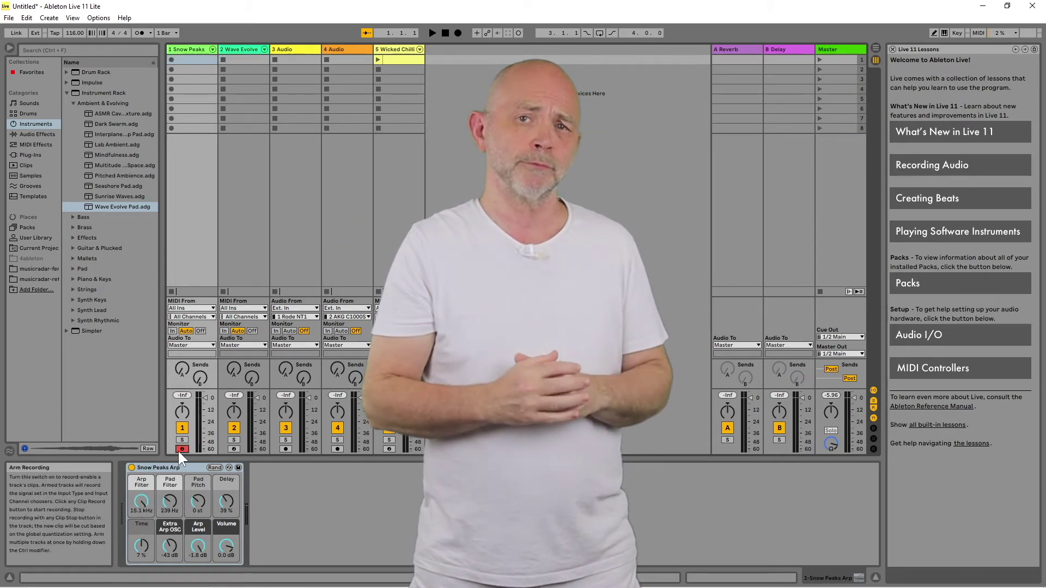
left_click(232, 449)
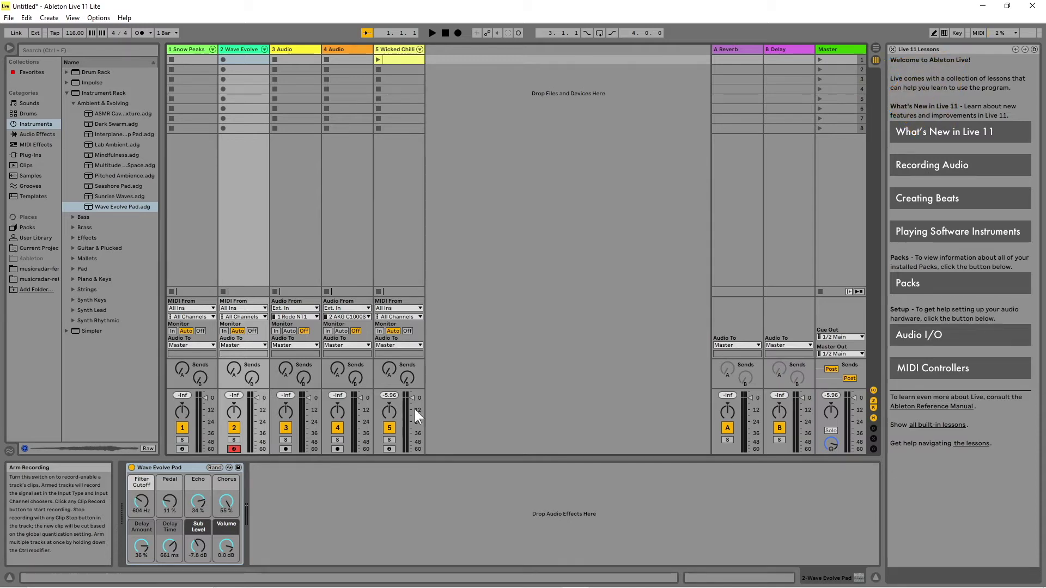
Step: In MIDI Map Mode, map track 1's Arm to pad 1 (CC 48) and track 2's Arm to pad 2 (CC 49)
left_click(977, 33)
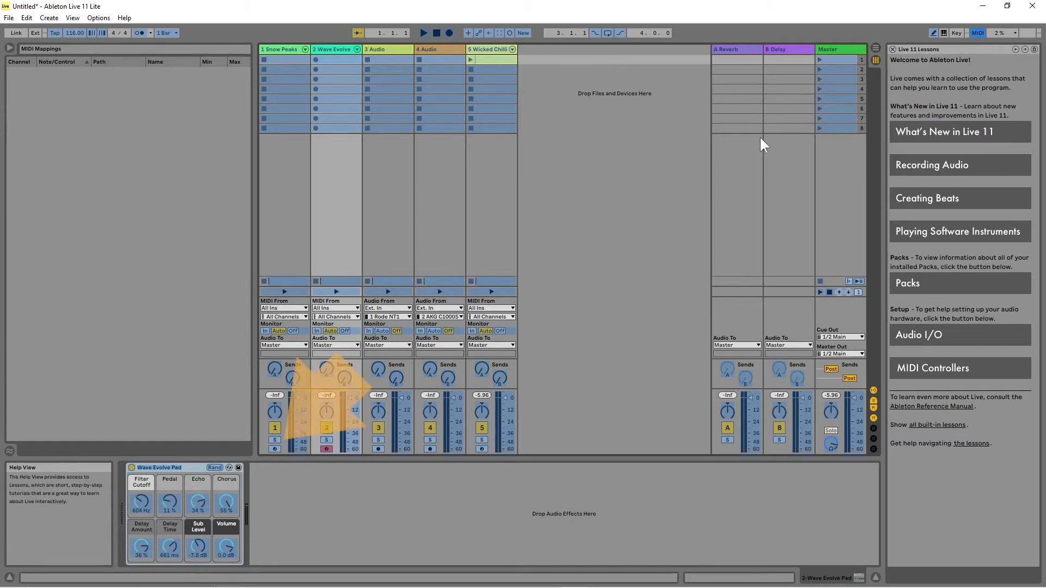
left_click(275, 447)
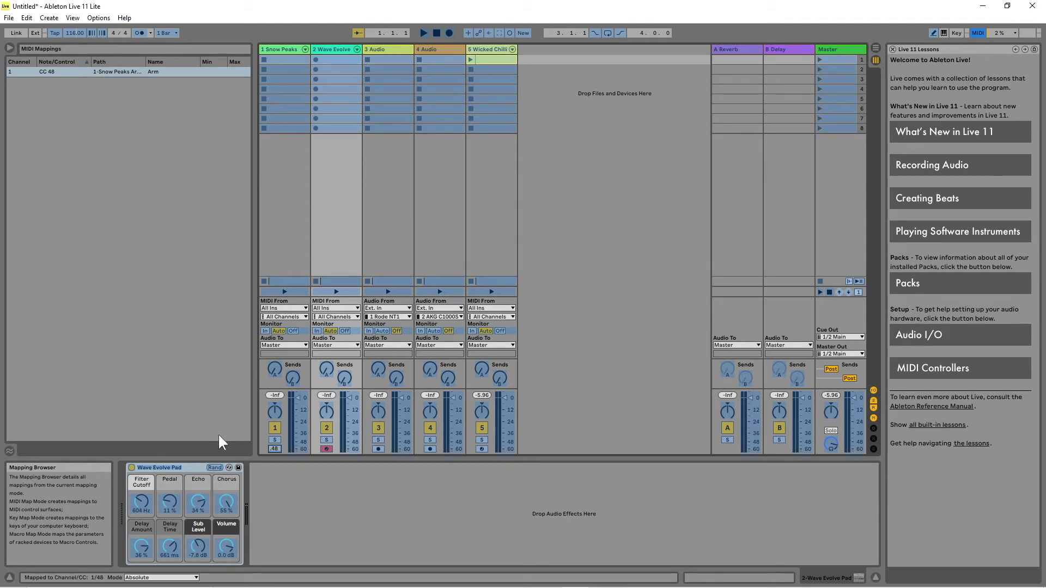
left_click(328, 447)
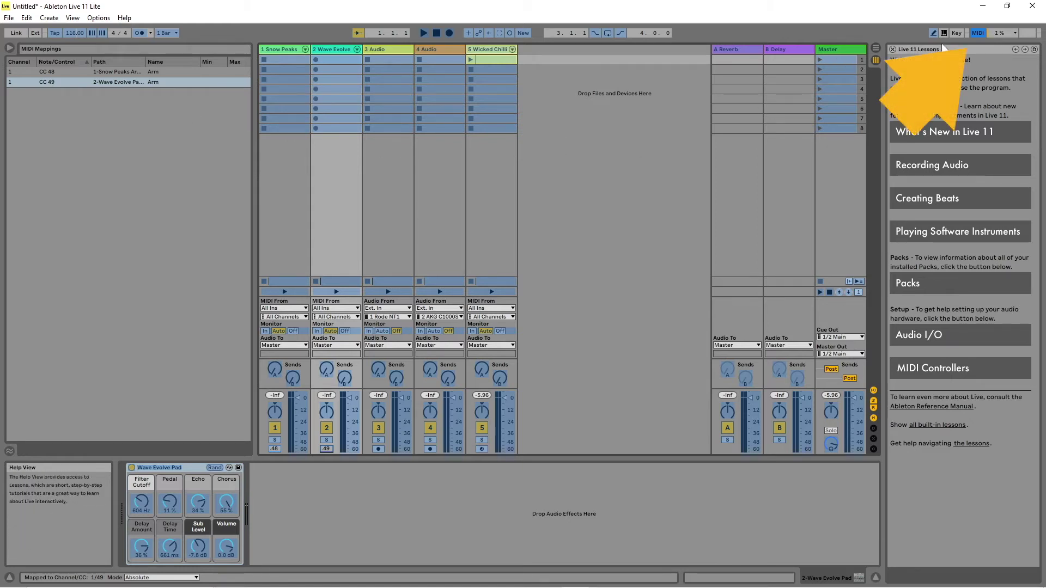
Step: Exit MIDI Map Mode to finish the arm mappings
left_click(977, 33)
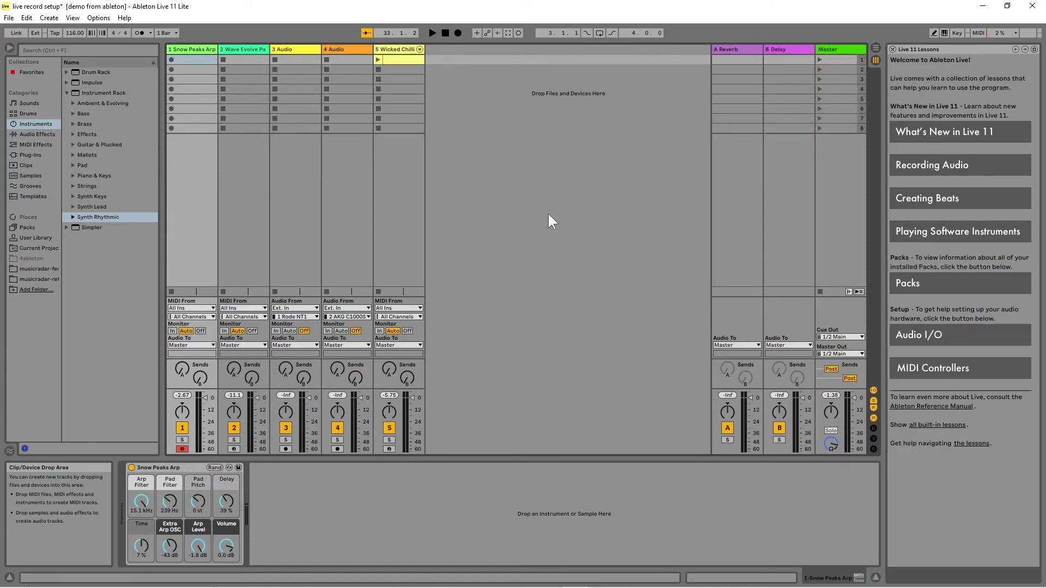
Step: In Arrangement View, record from 1.1.1 while playing and switching armed tracks with the pads, then stop
left_click(875, 48)
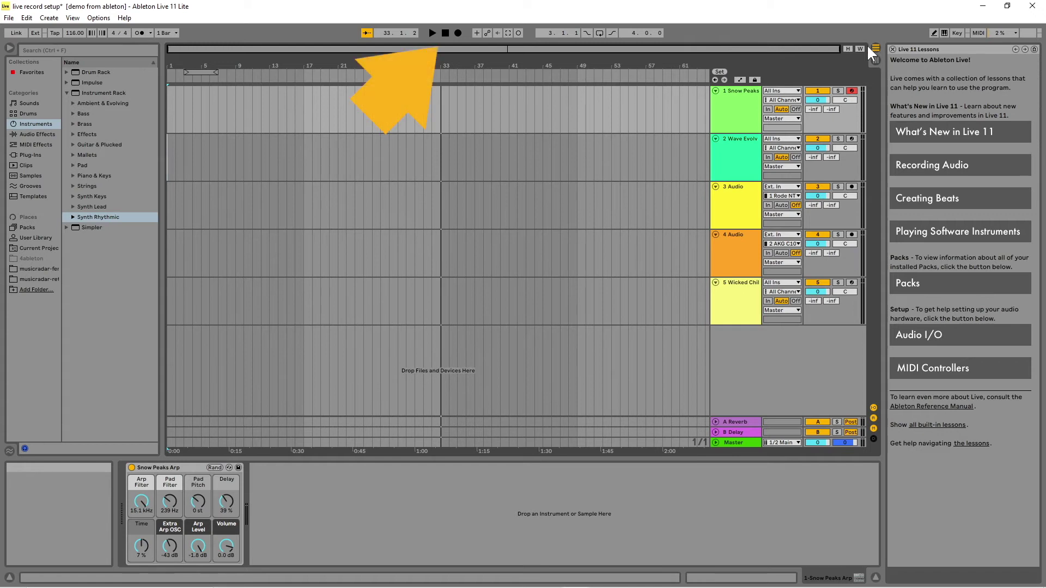
left_click(446, 30)
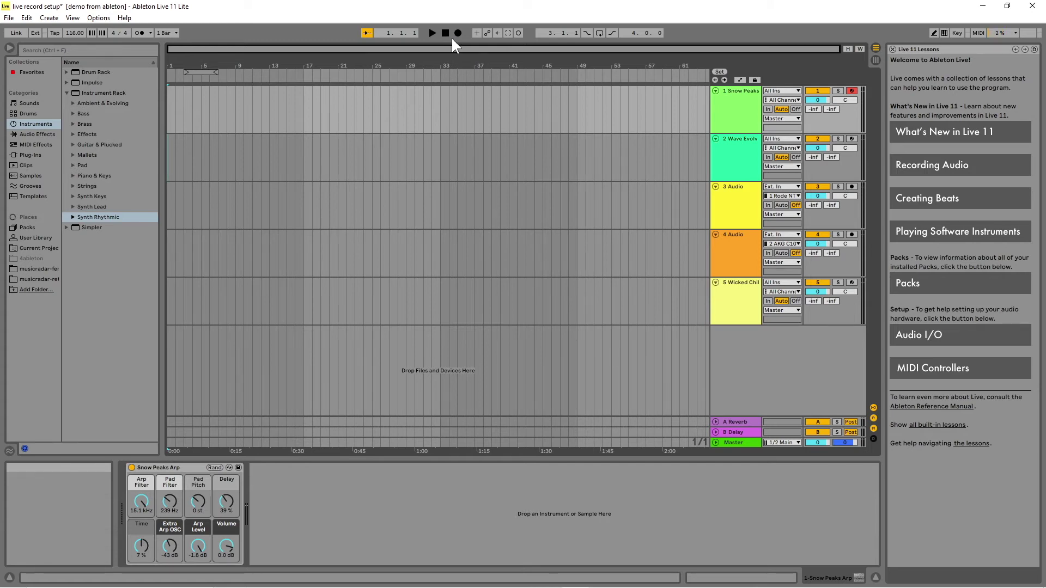
left_click(458, 32)
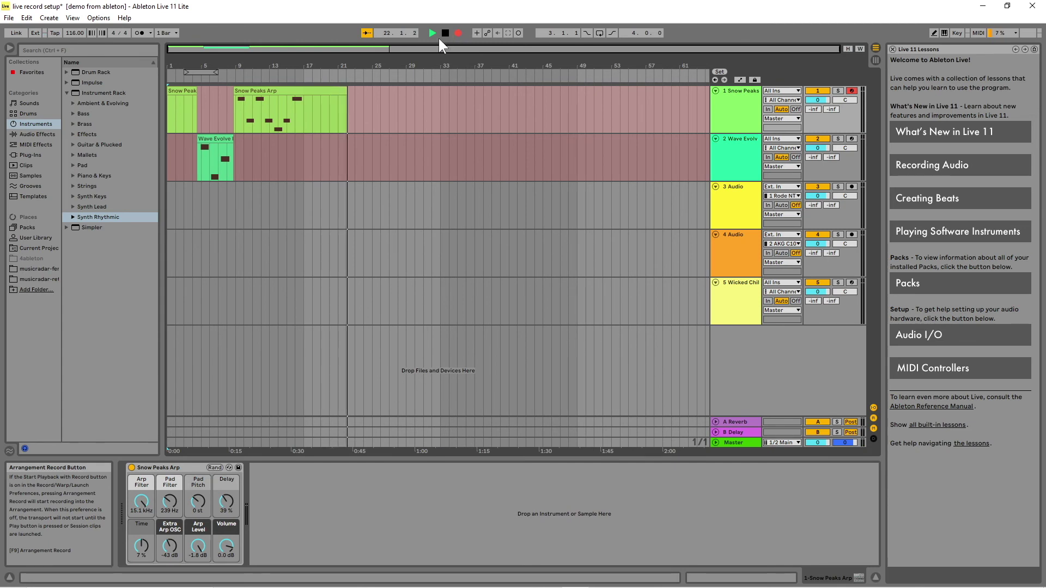
left_click(444, 33)
Step: Move the Snow Peaks Arp clip's D4, A3 and G3 notes one sixteenth earlier
left_click(443, 33)
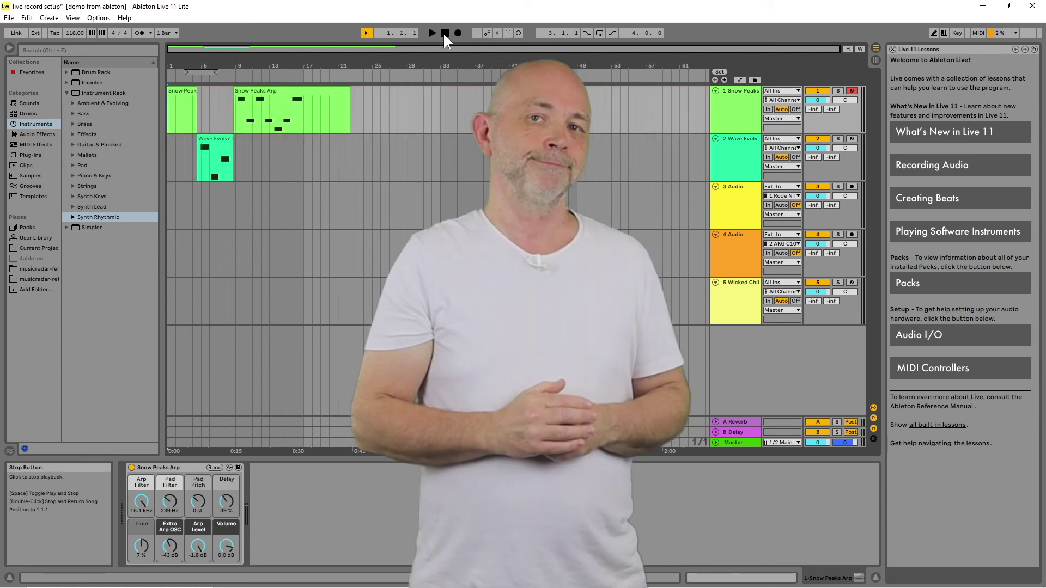
double_click(317, 94)
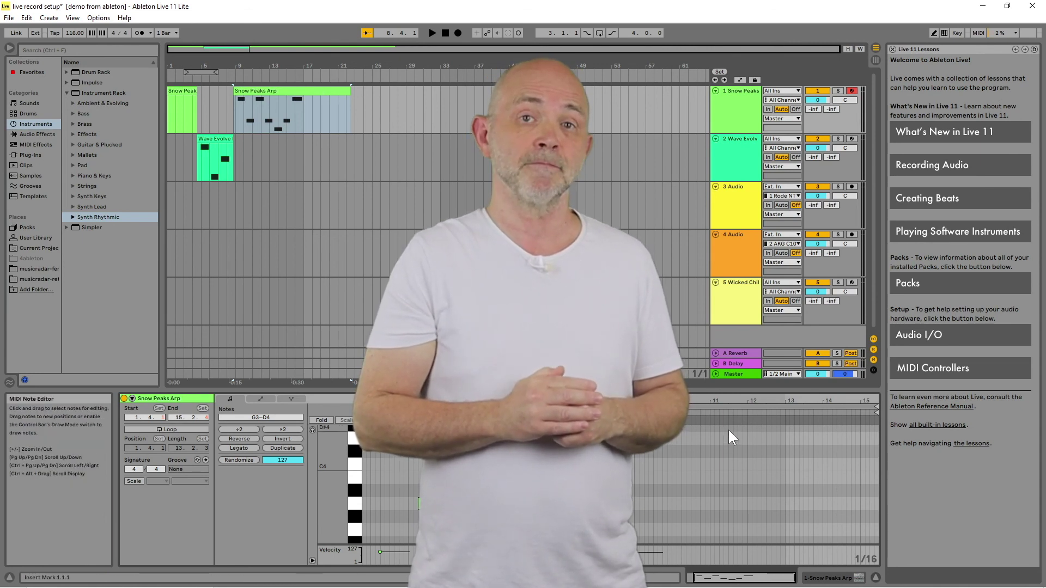
left_click_drag(727, 430, 405, 537)
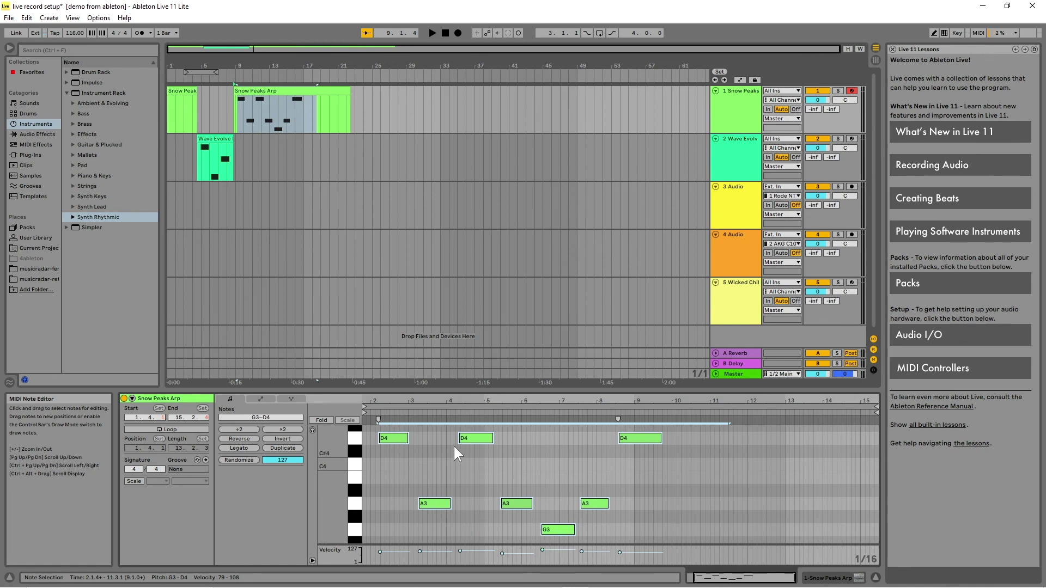
left_click_drag(473, 438, 466, 438)
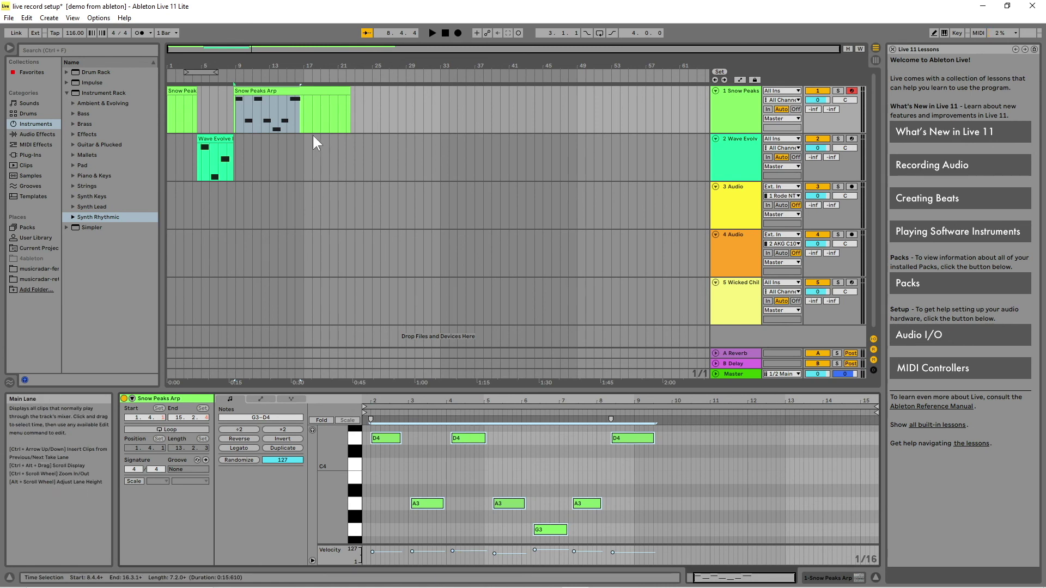
left_click(318, 90)
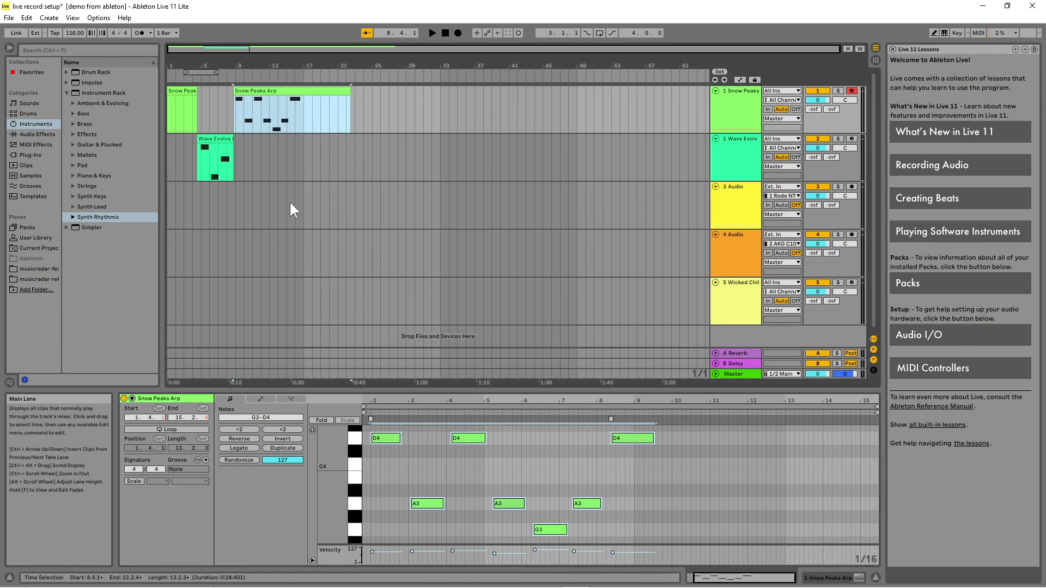